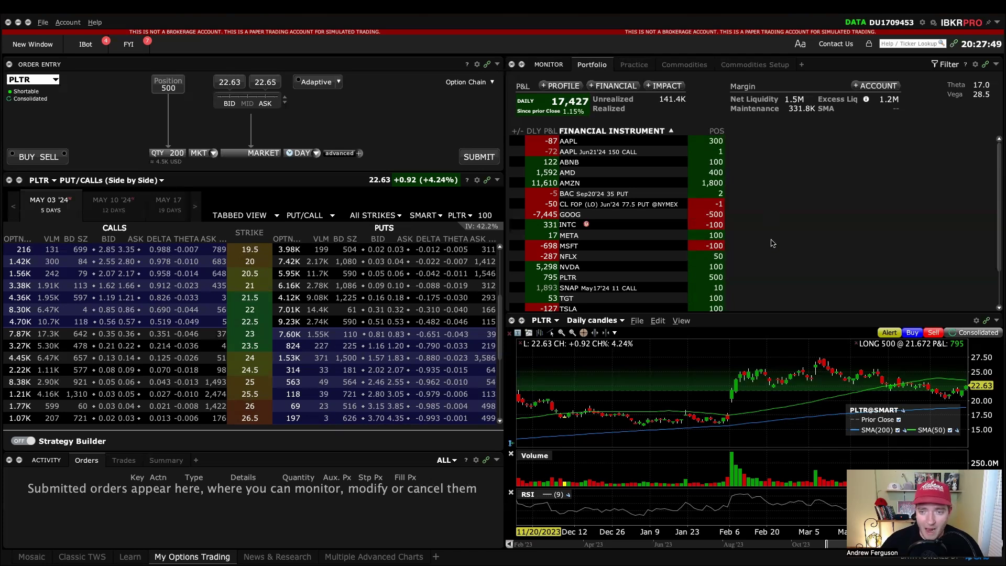
- Select the PLTR position and add the Avg Price column through the portfolio column settings
{"action": "left_click", "coordinate": [706, 282]}
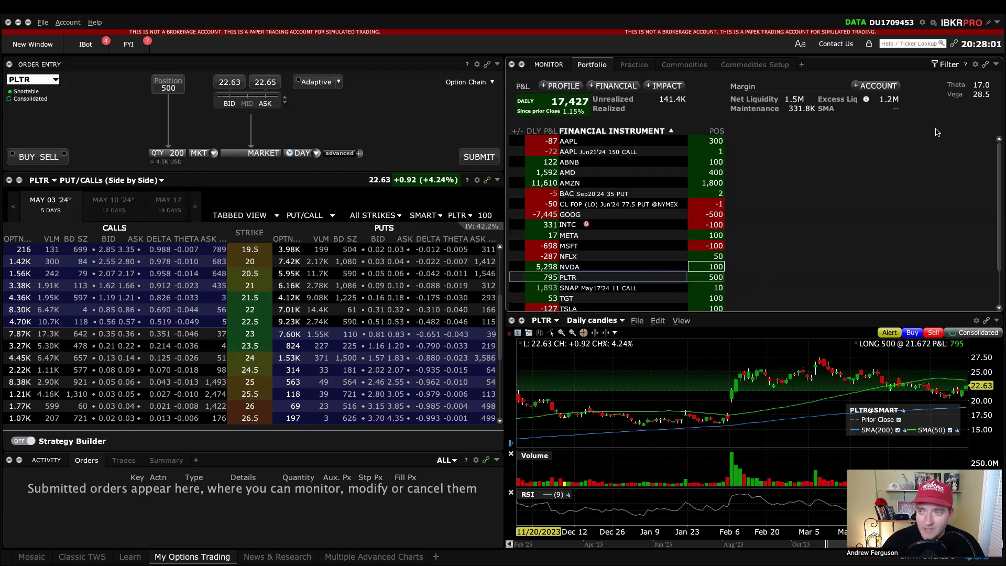
{"action": "left_click", "coordinate": [975, 64]}
{"action": "left_click", "coordinate": [962, 78]}
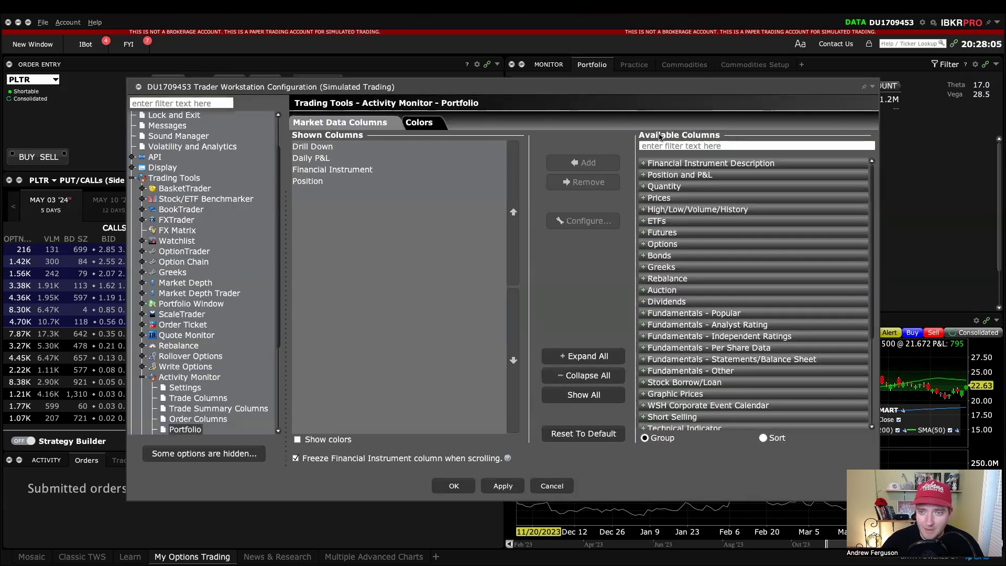
{"action": "left_click", "coordinate": [660, 144]}
{"action": "type", "text": "avg pri"}
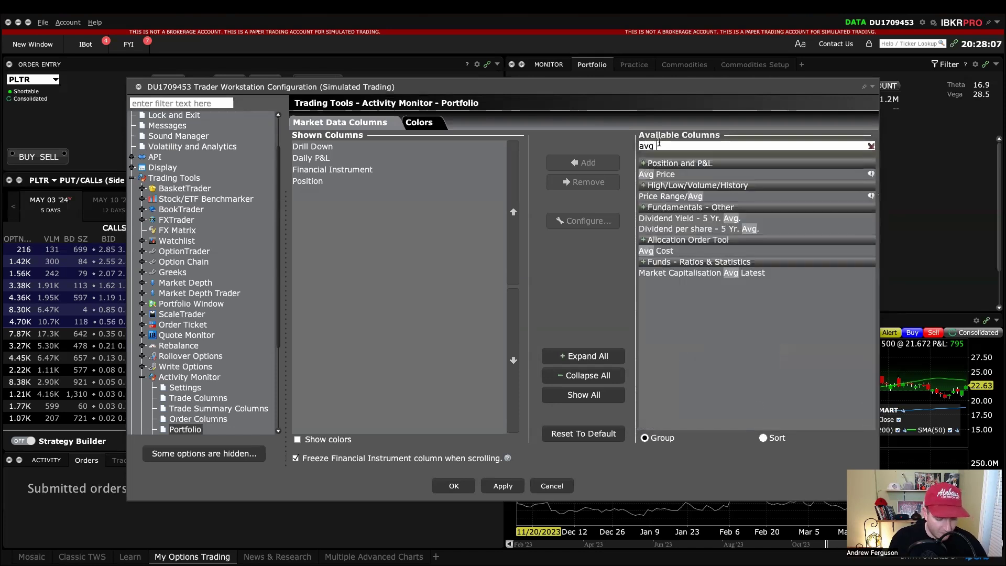
{"action": "left_click", "coordinate": [663, 177]}
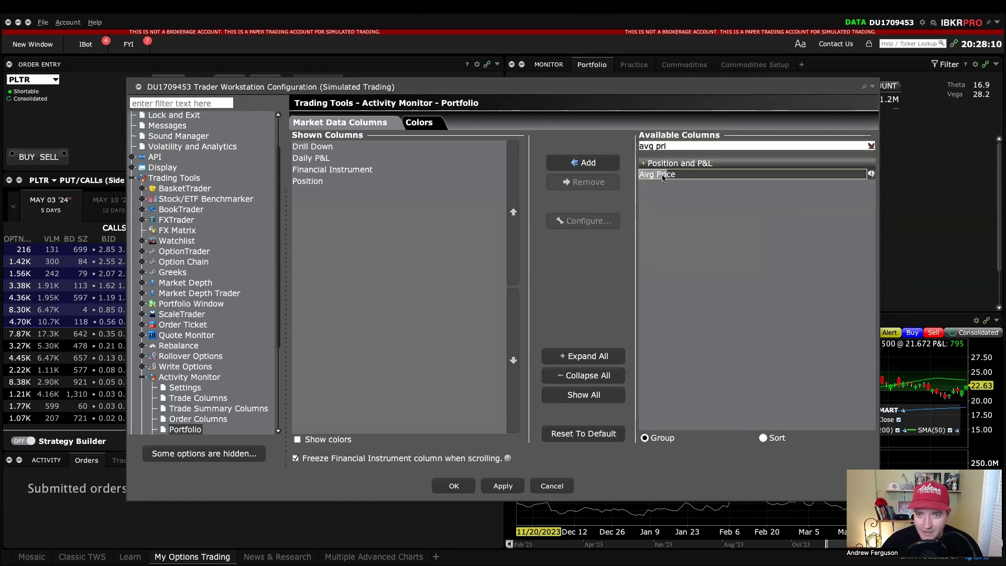
{"action": "left_click", "coordinate": [596, 171]}
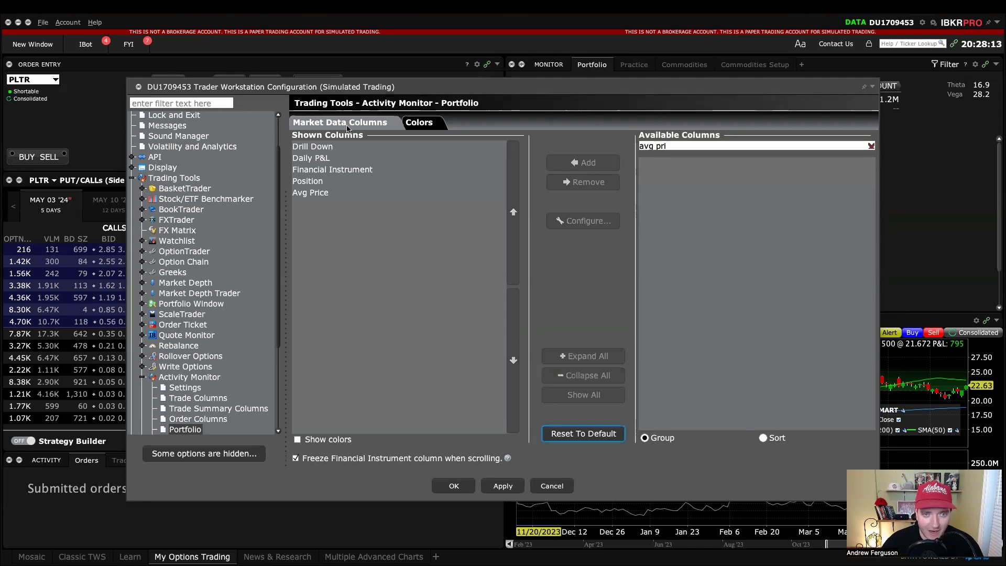
{"action": "left_click", "coordinate": [454, 486]}
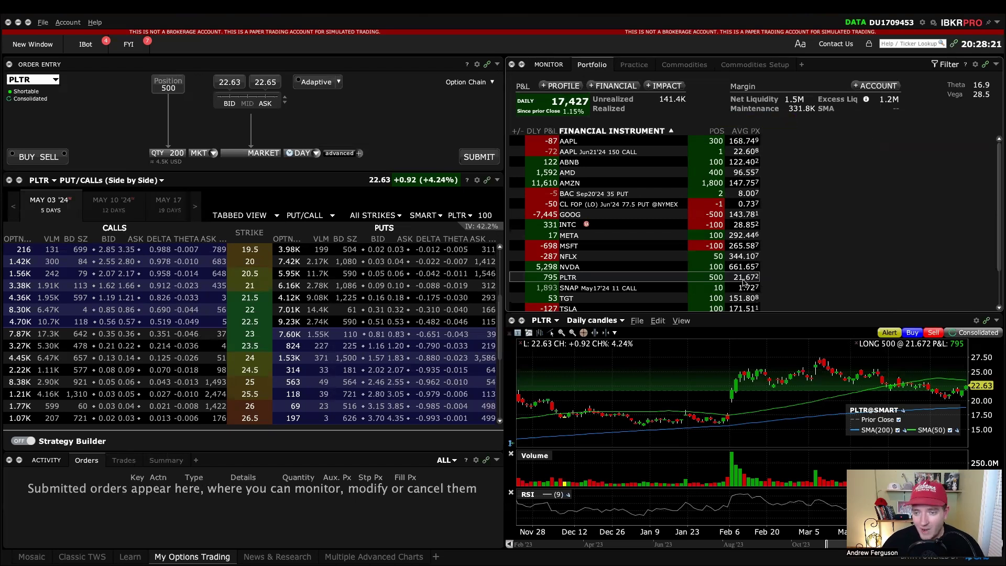
- Insert the Avg Price column before the POS column, showing PLTR's 21.672 average
{"action": "mouse_move", "coordinate": [744, 283]}
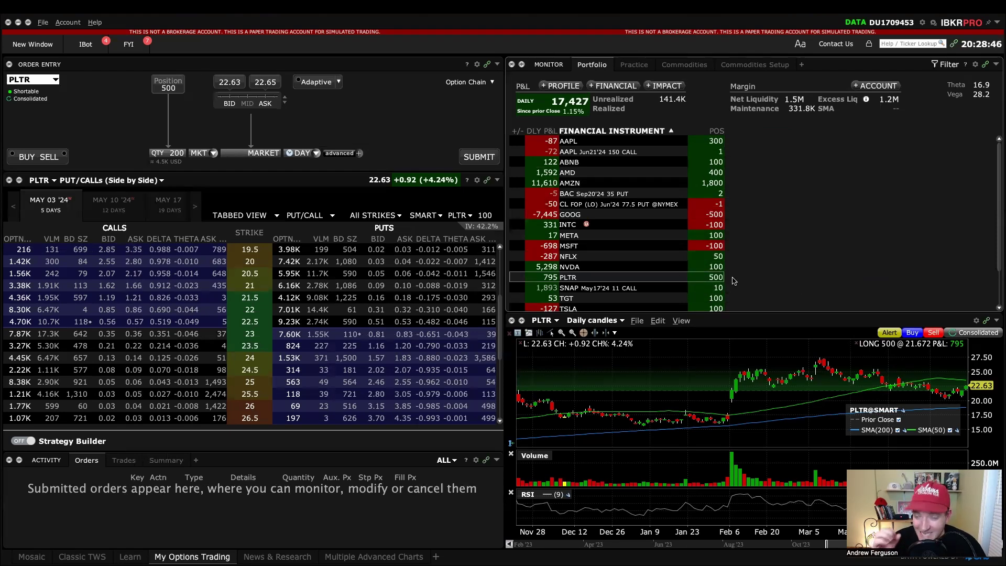
{"action": "right_click", "coordinate": [711, 134]}
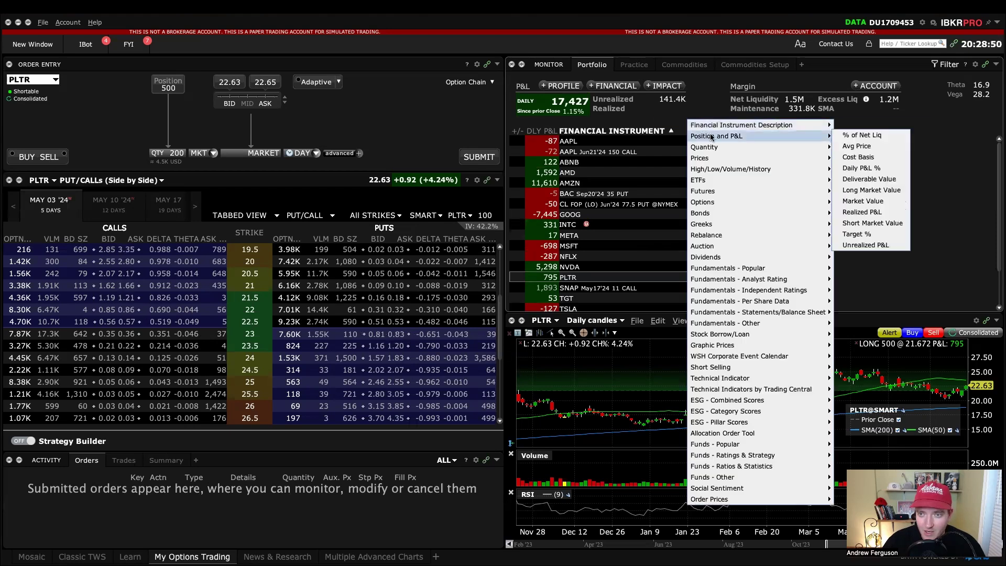
{"action": "left_click", "coordinate": [862, 147]}
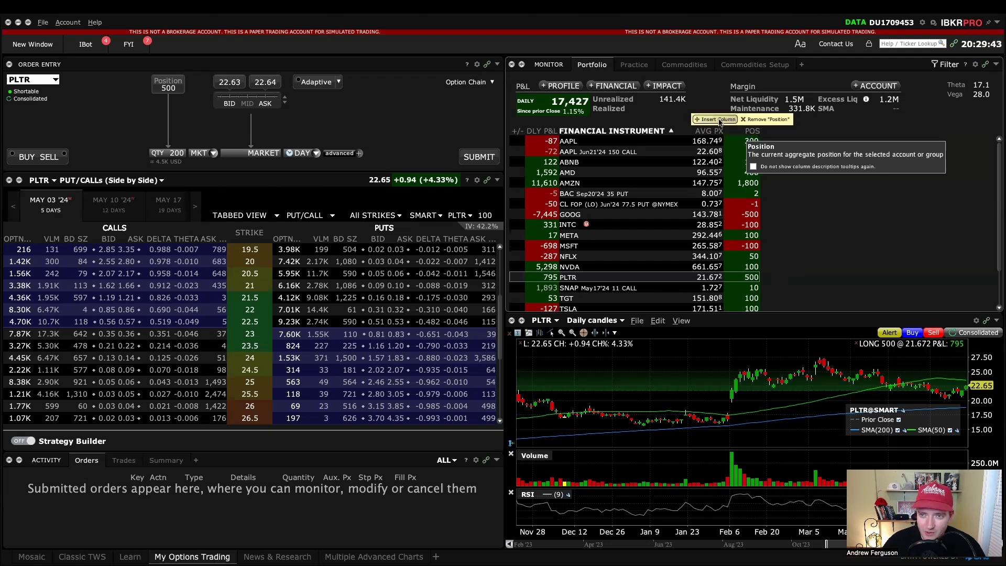
- Insert the Prices > Last column before POS, showing PLTR's 22.65 last price
{"action": "right_click", "coordinate": [720, 123]}
{"action": "mouse_move", "coordinate": [789, 159]}
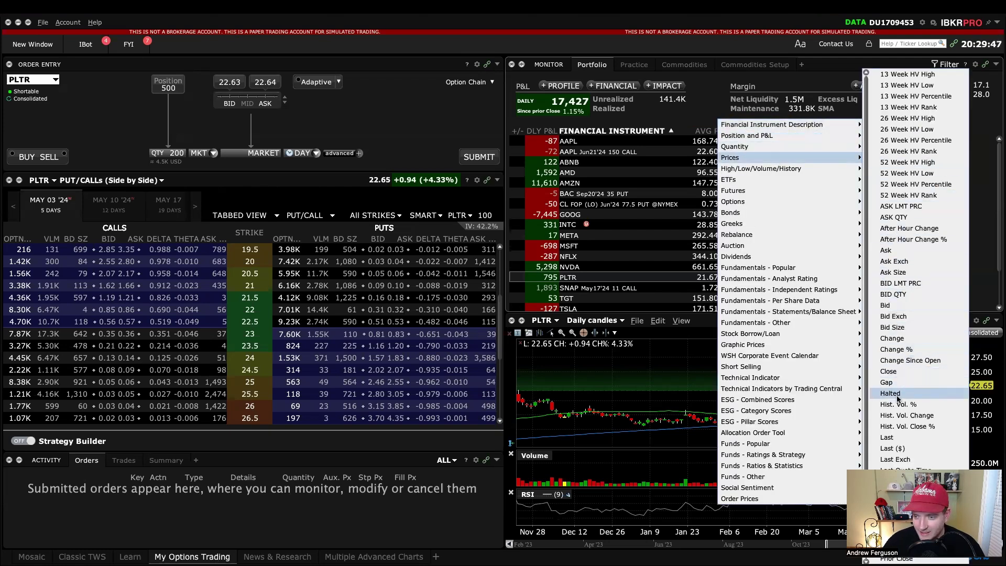
{"action": "left_click", "coordinate": [898, 438]}
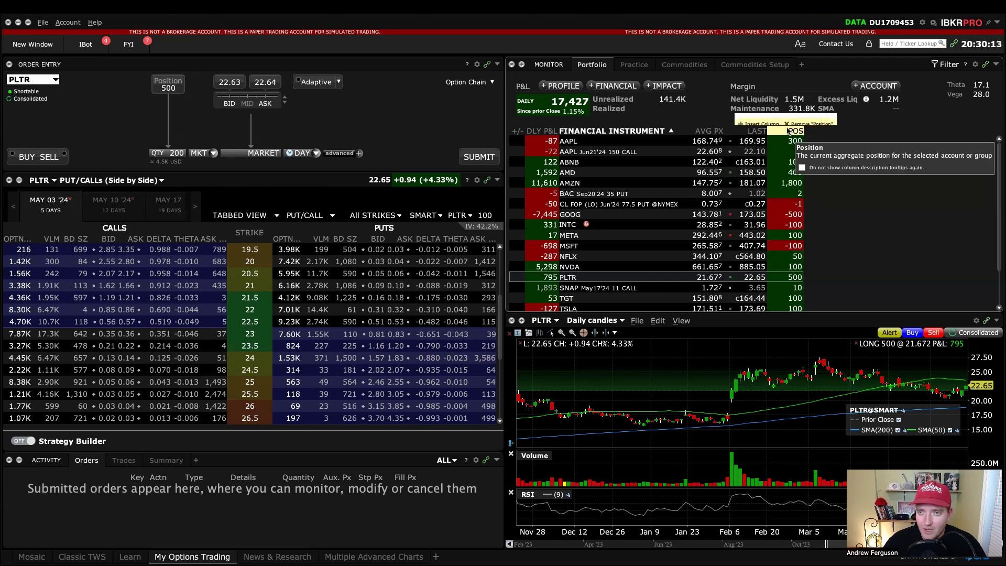
- Insert the Unrealized P&L column after Last, showing 459 for the PLTR position
{"action": "right_click", "coordinate": [768, 120]}
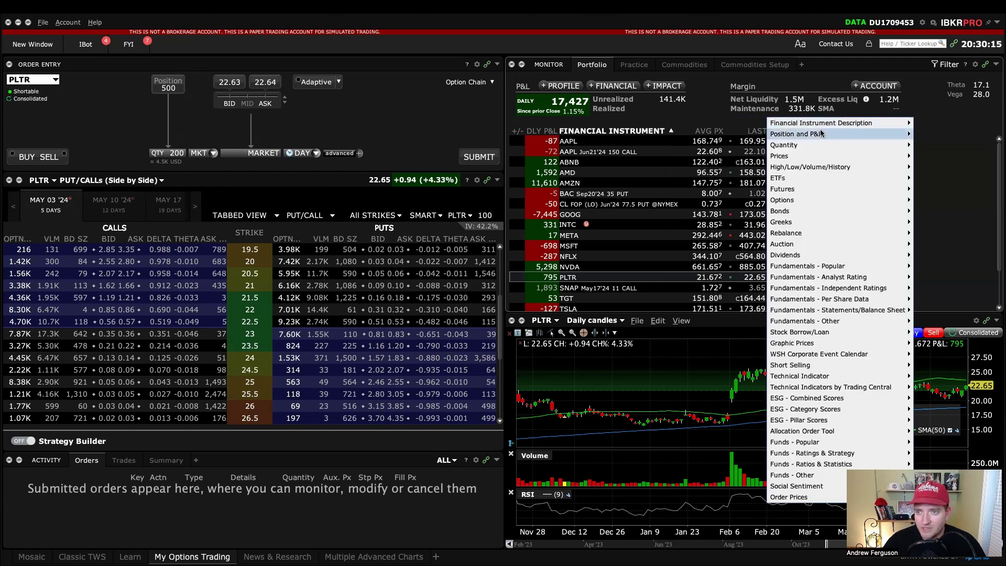
{"action": "mouse_move", "coordinate": [820, 135]}
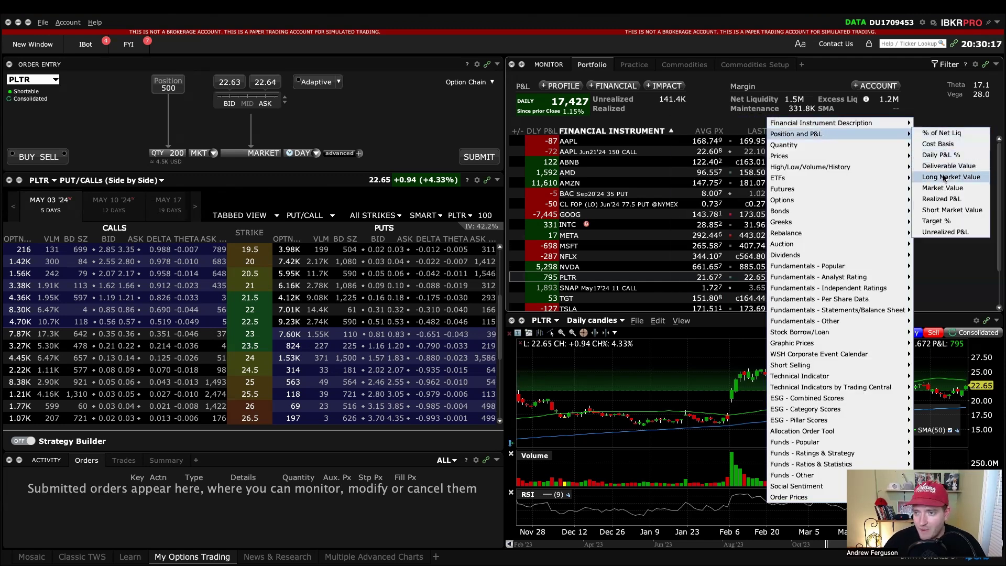
{"action": "left_click", "coordinate": [944, 234]}
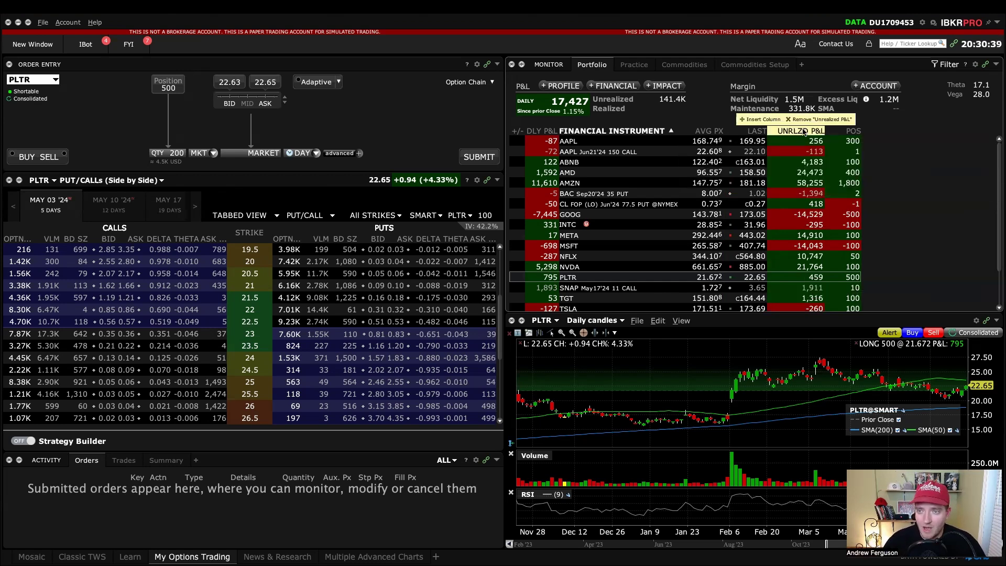
- Switch the Unrealized P&L column's formatting to display percentages
{"action": "right_click", "coordinate": [804, 132]}
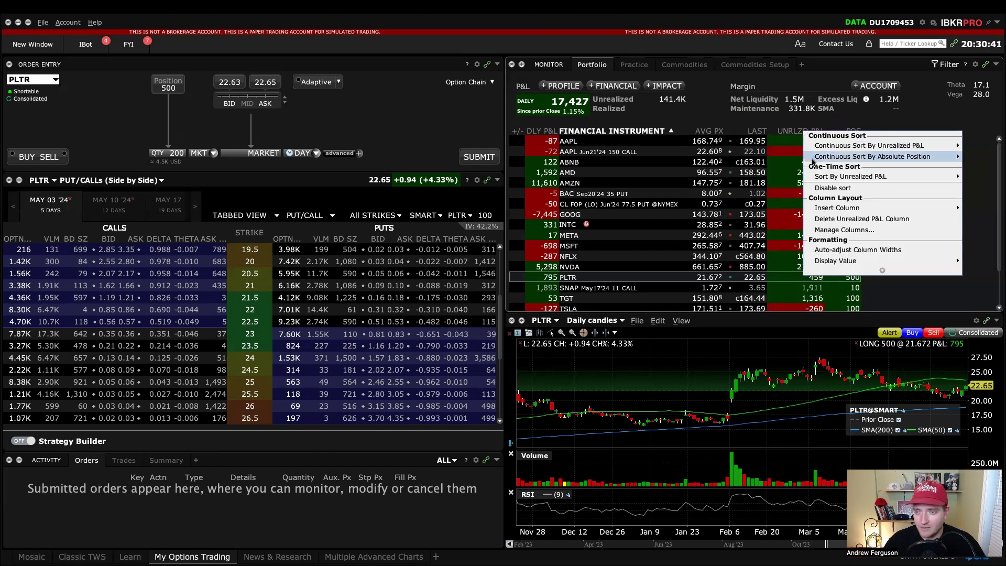
{"action": "left_click", "coordinate": [882, 271]}
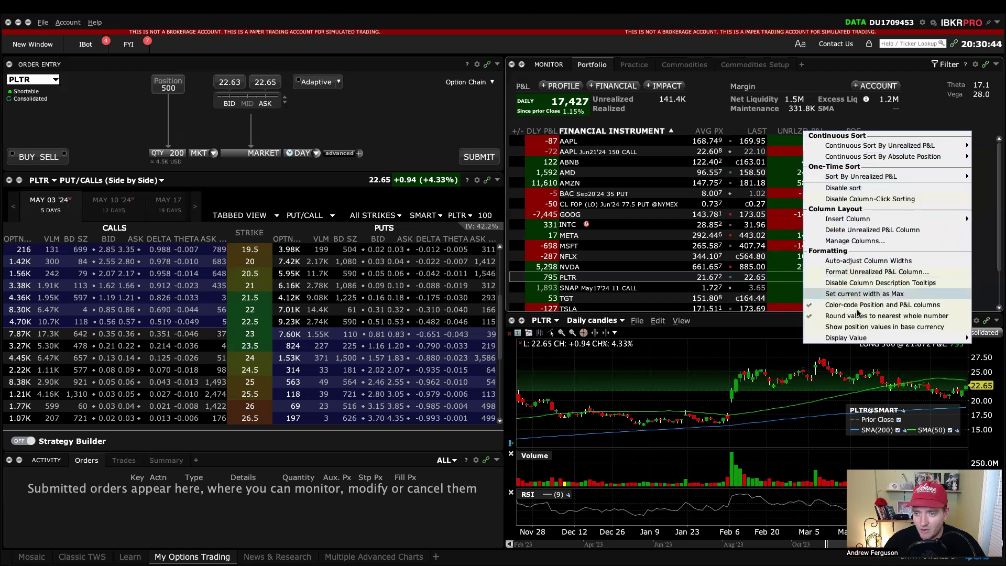
{"action": "mouse_move", "coordinate": [854, 338]}
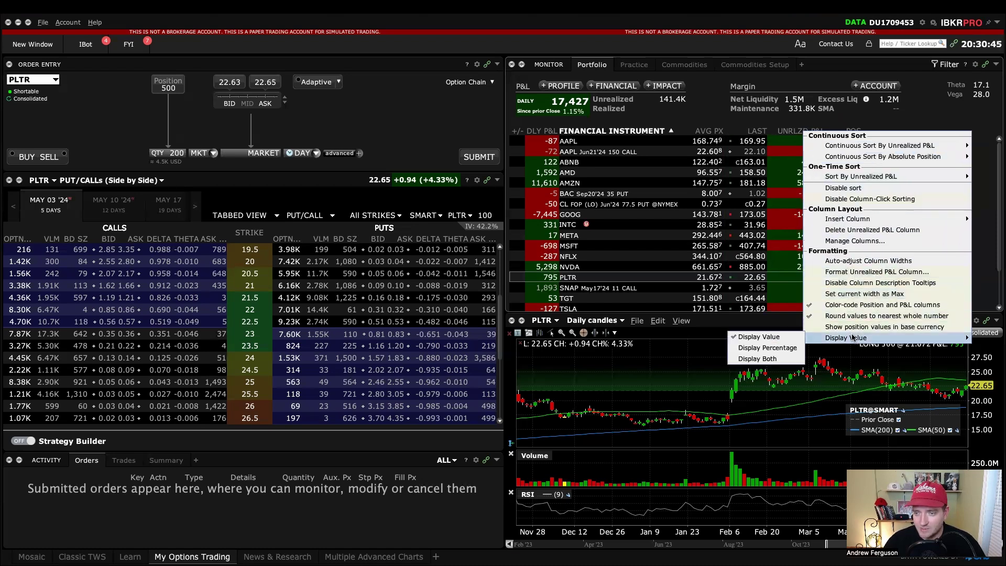
{"action": "left_click", "coordinate": [776, 348]}
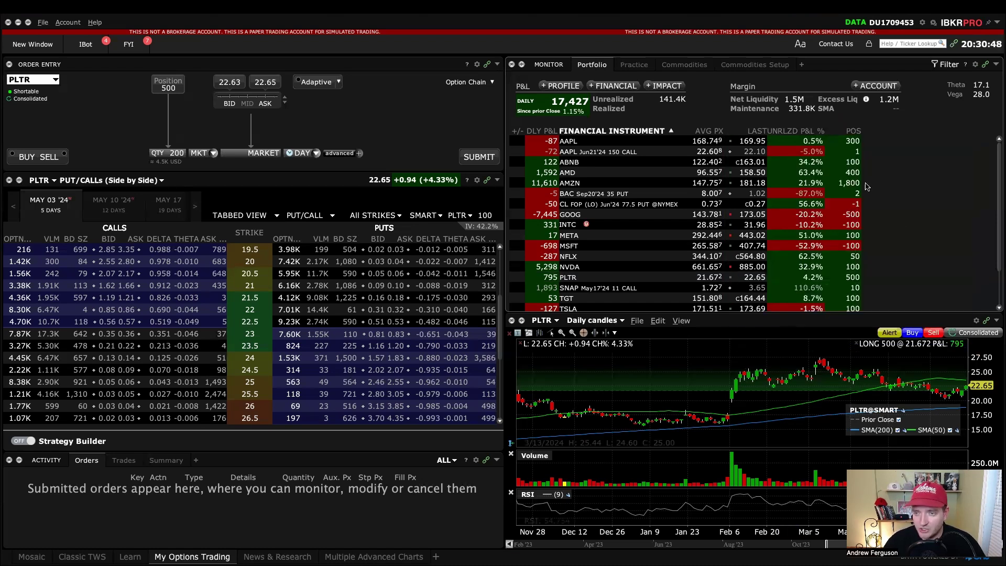
- Set the Unrealized P&L column to Display Both, so PLTR reads 459 (4.2%)
{"action": "right_click", "coordinate": [800, 131]}
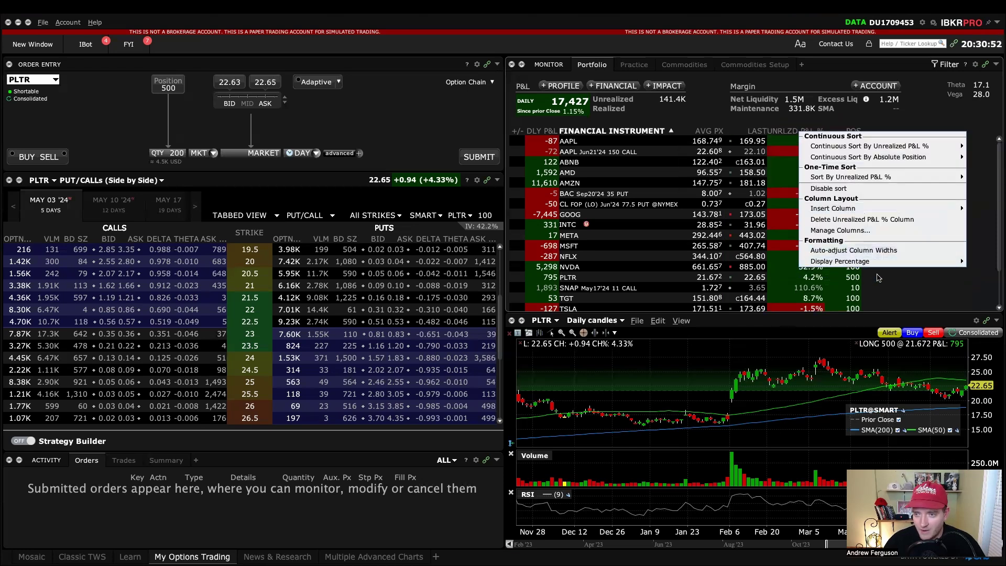
{"action": "left_click", "coordinate": [882, 271]}
{"action": "mouse_move", "coordinate": [851, 344]}
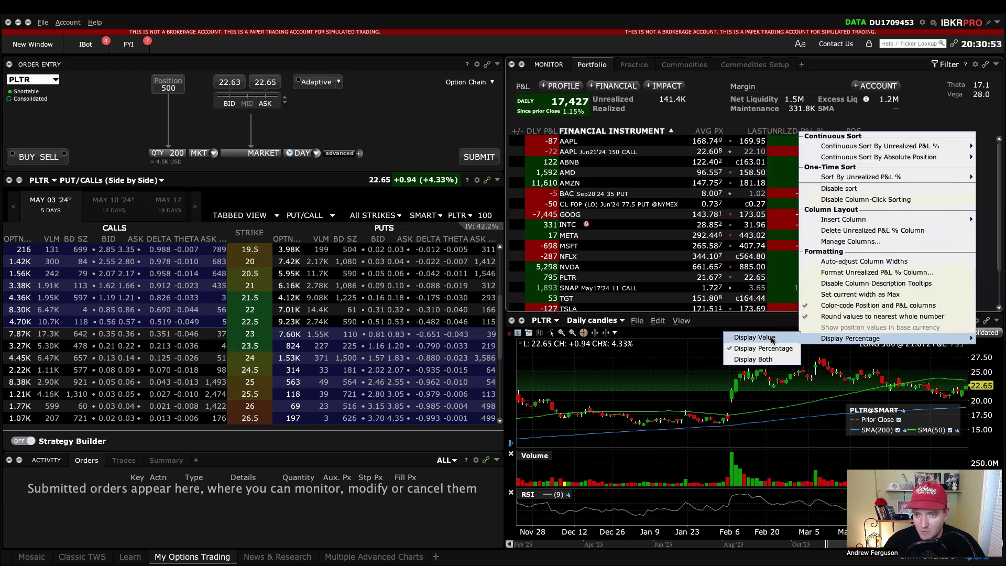
{"action": "left_click", "coordinate": [768, 360]}
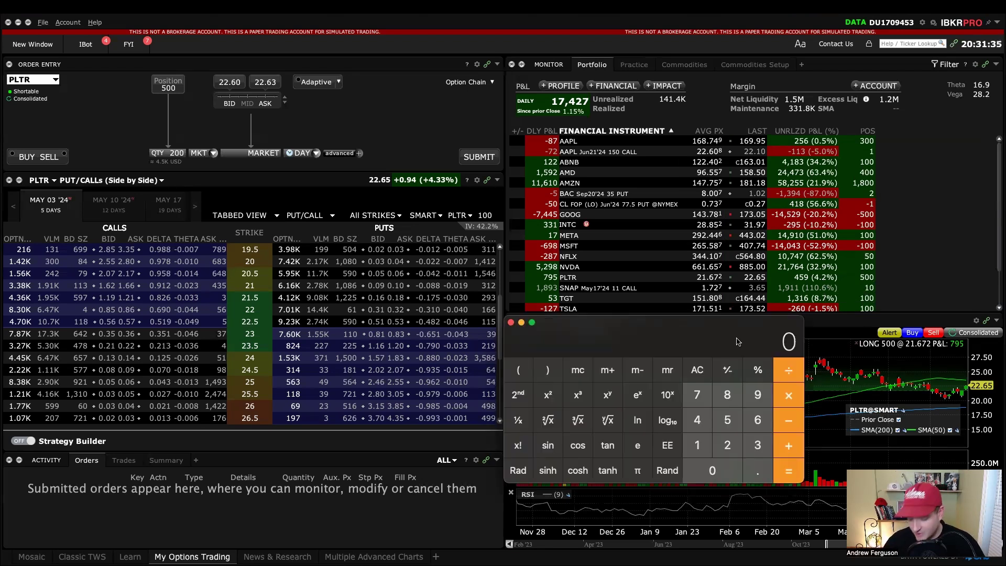
- Compute (22.65 − 21.67) × 500 = 490 in Calculator, then return to TWS
{"action": "type", "text": "22.65"}
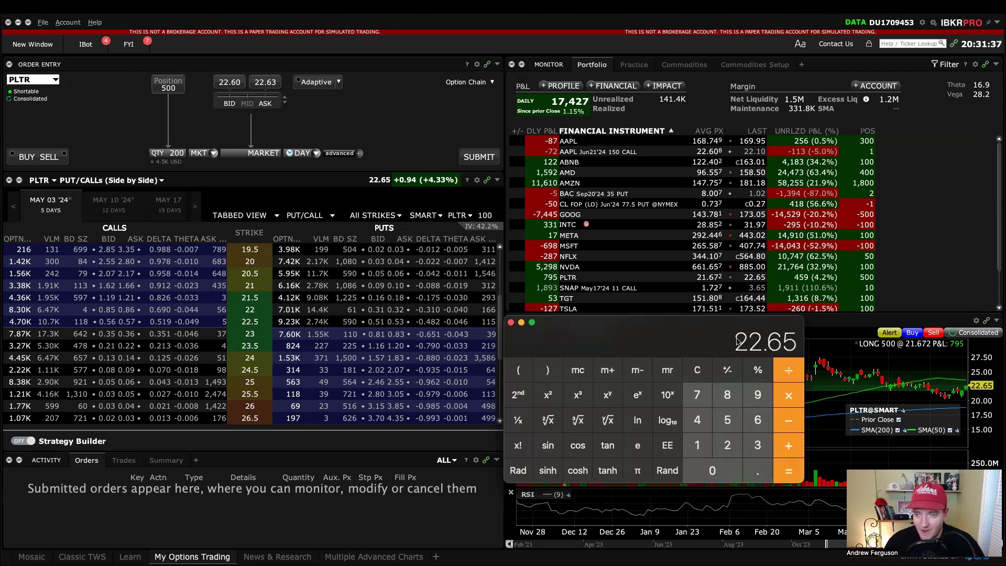
{"action": "type", "text": "-21.67"}
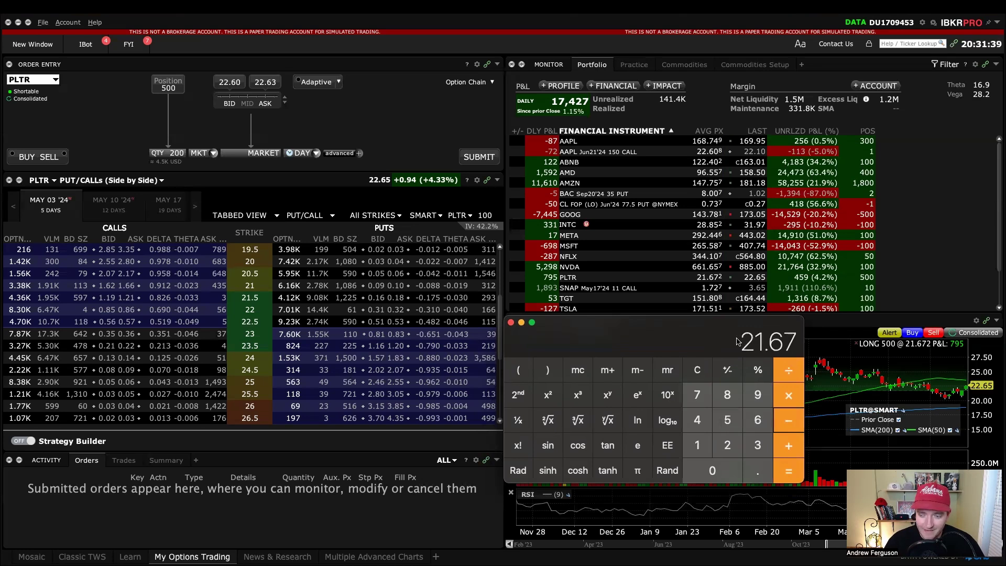
{"action": "key", "text": "Return"}
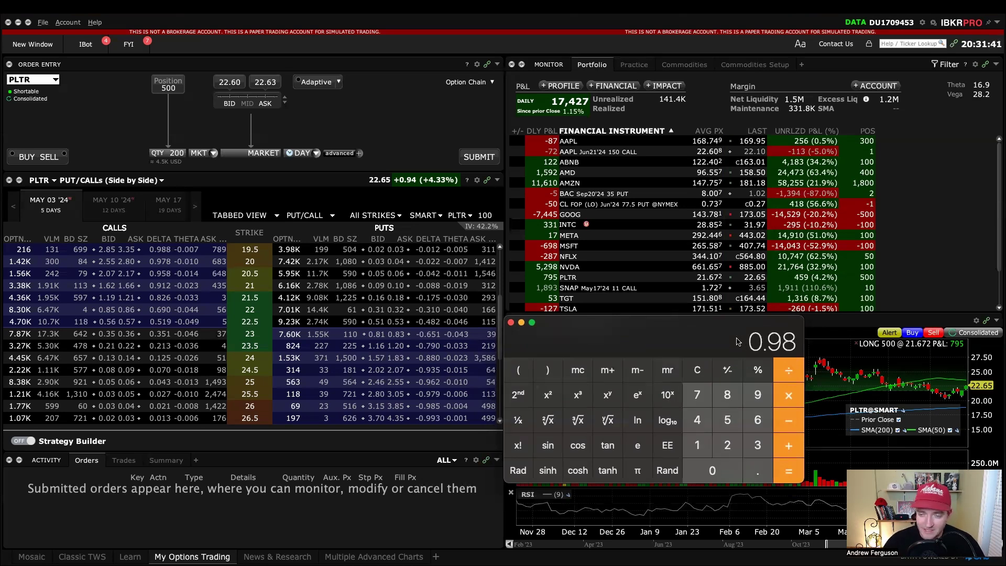
{"action": "type", "text": "*"}
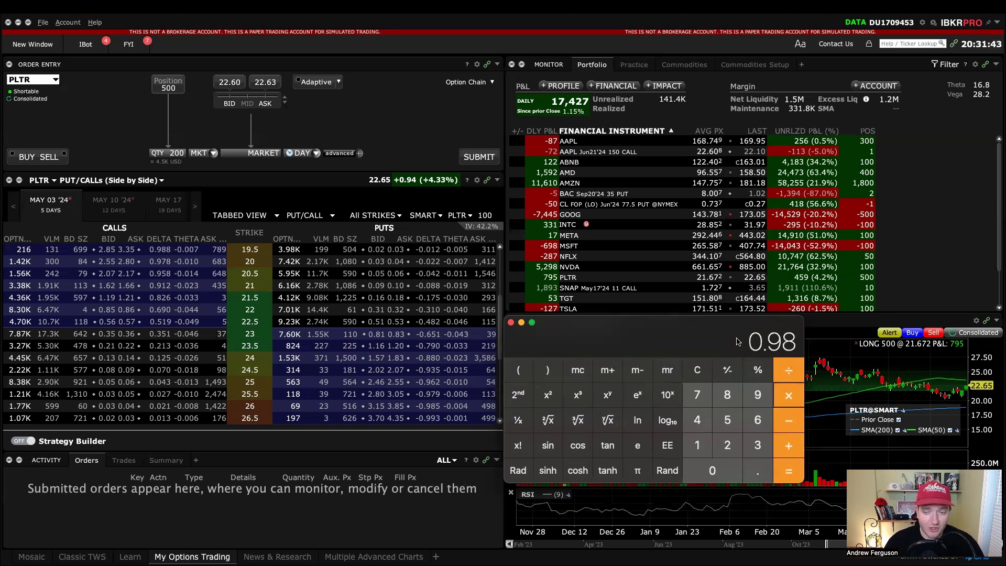
{"action": "type", "text": "500"}
{"action": "key", "text": "Return"}
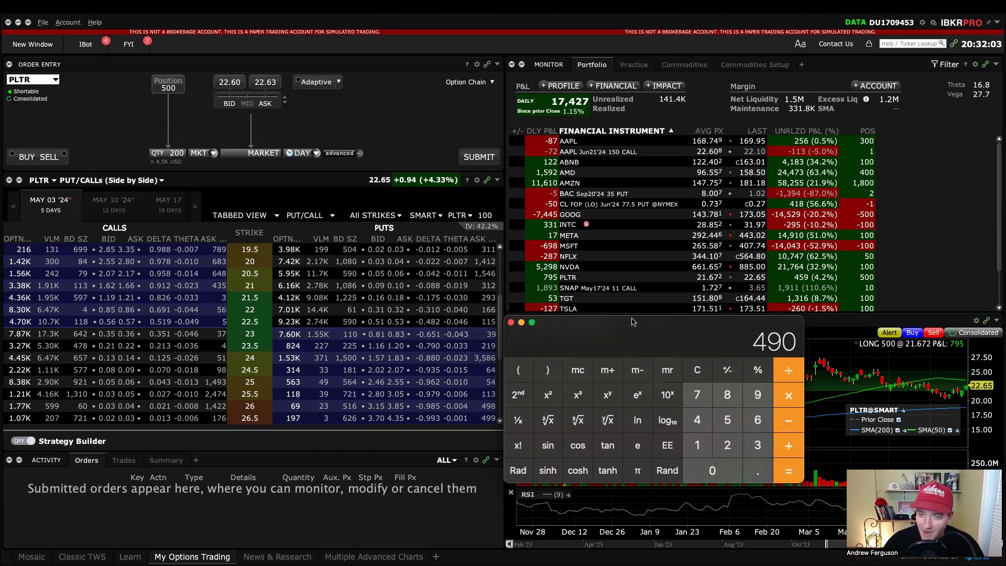
{"action": "left_click", "coordinate": [755, 283]}
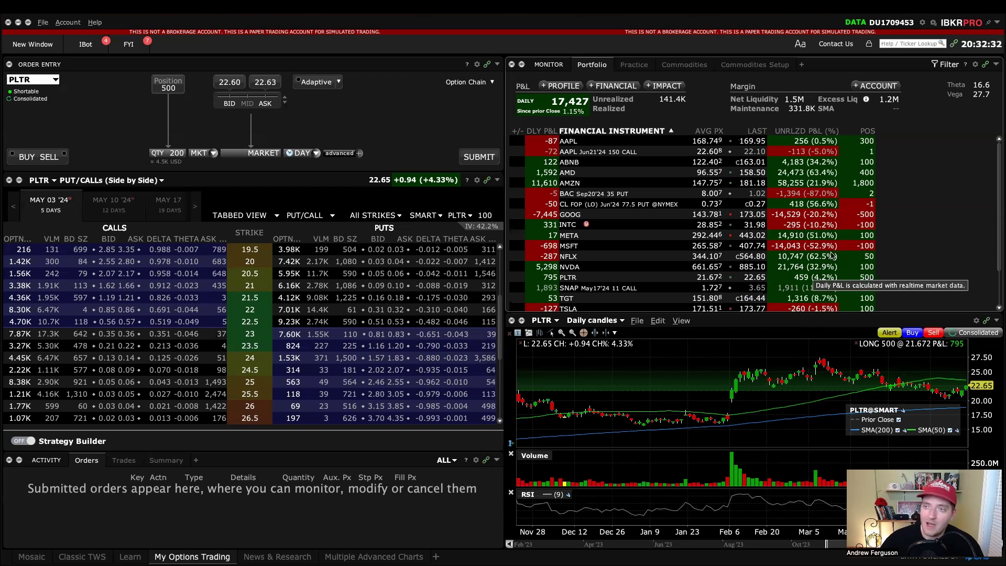
- Filter the portfolio column settings for 'cost' and add Cost Basis, showing 10,836 for PLTR
{"action": "left_click", "coordinate": [976, 65]}
{"action": "left_click", "coordinate": [961, 77]}
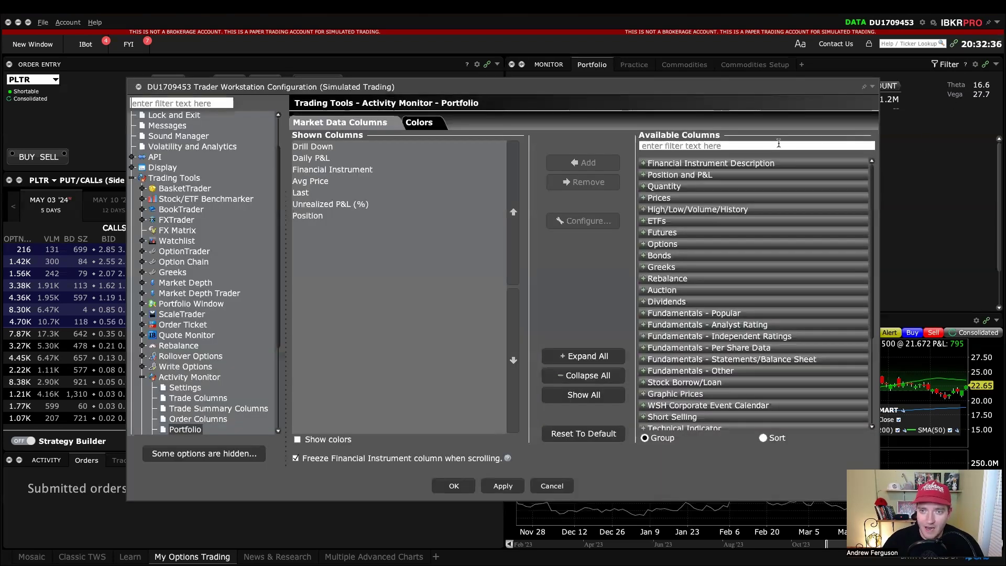
{"action": "left_click", "coordinate": [696, 148]}
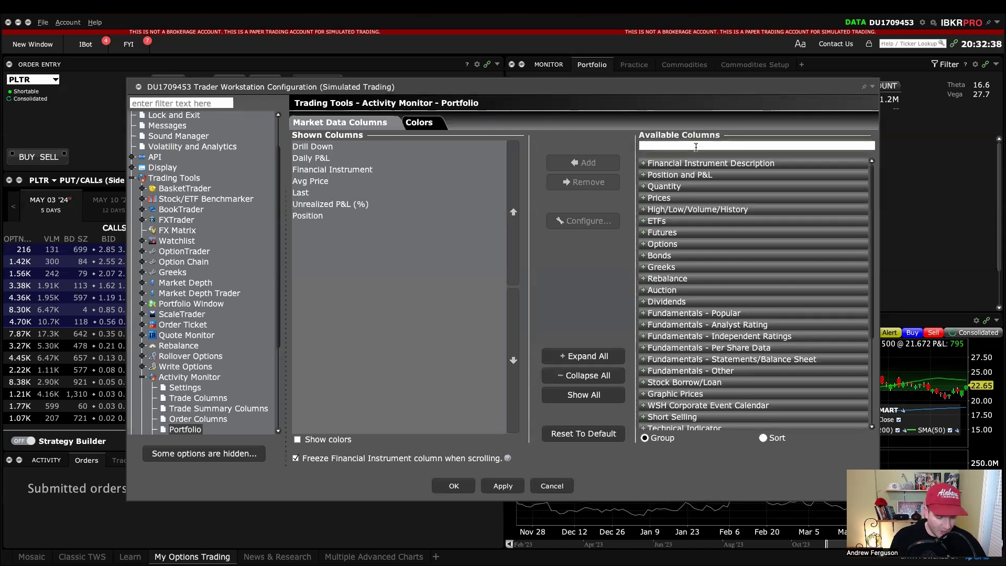
{"action": "type", "text": "cost"}
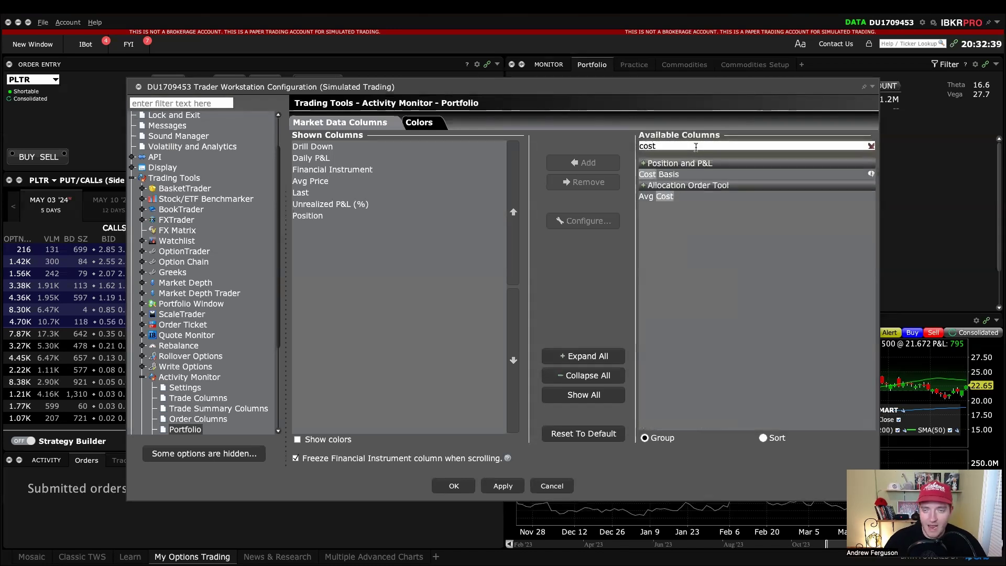
{"action": "left_click", "coordinate": [671, 174]}
{"action": "left_click", "coordinate": [588, 163]}
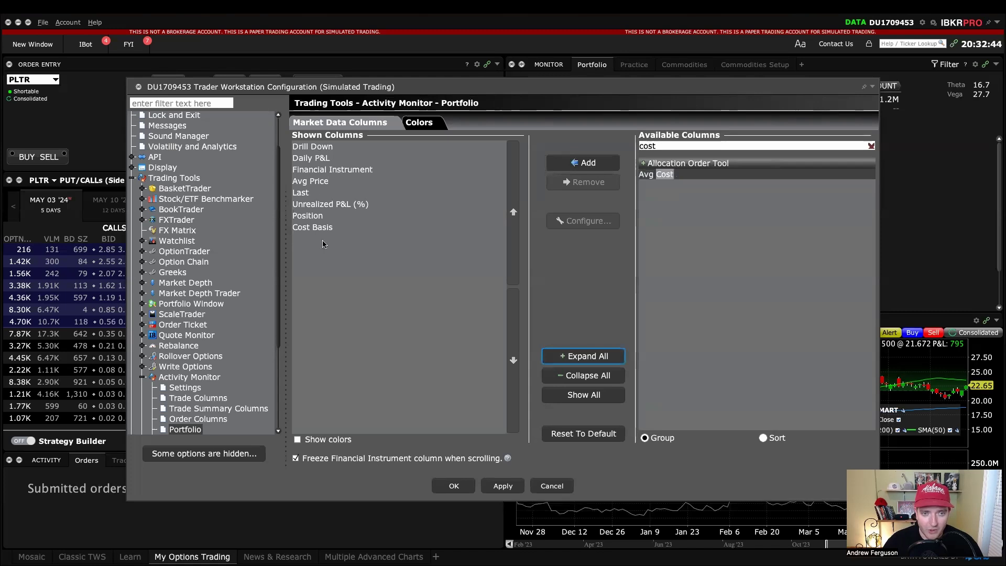
{"action": "left_click", "coordinate": [452, 485]}
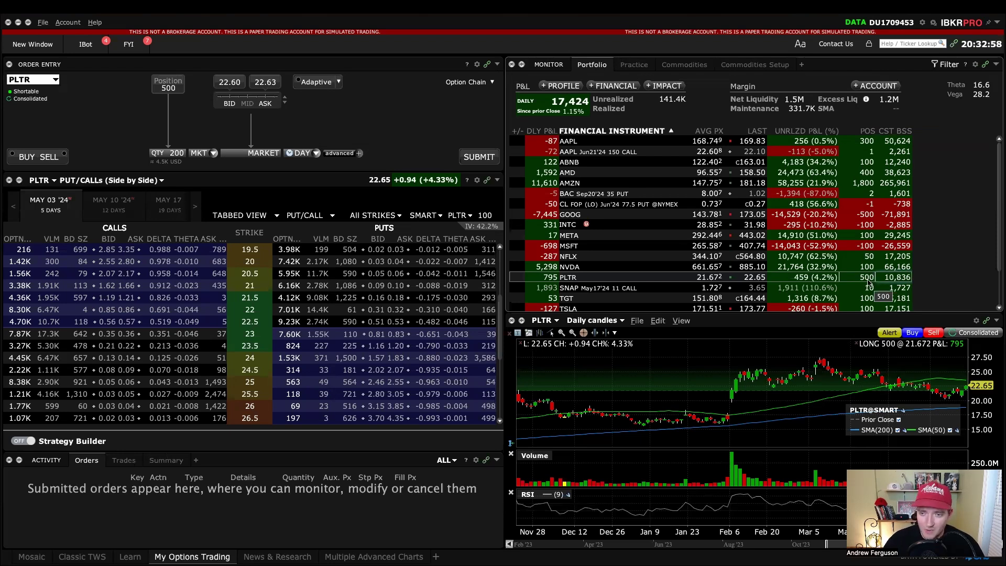
- Launch Calculator from the Dock and compute 500 × 21.67 = 10,835
{"action": "mouse_move", "coordinate": [569, 547]}
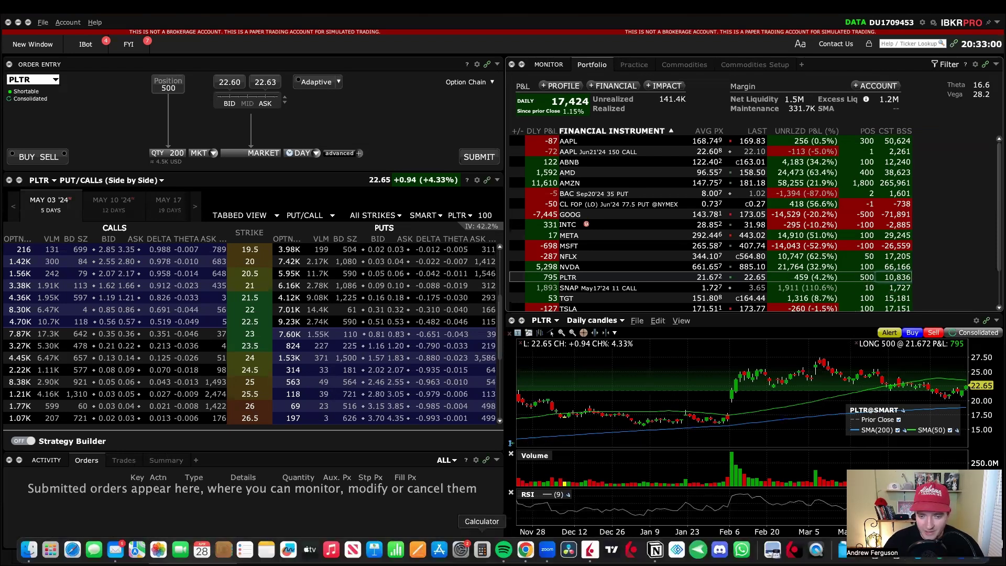
{"action": "left_click", "coordinate": [482, 549]}
{"action": "type", "text": "500"}
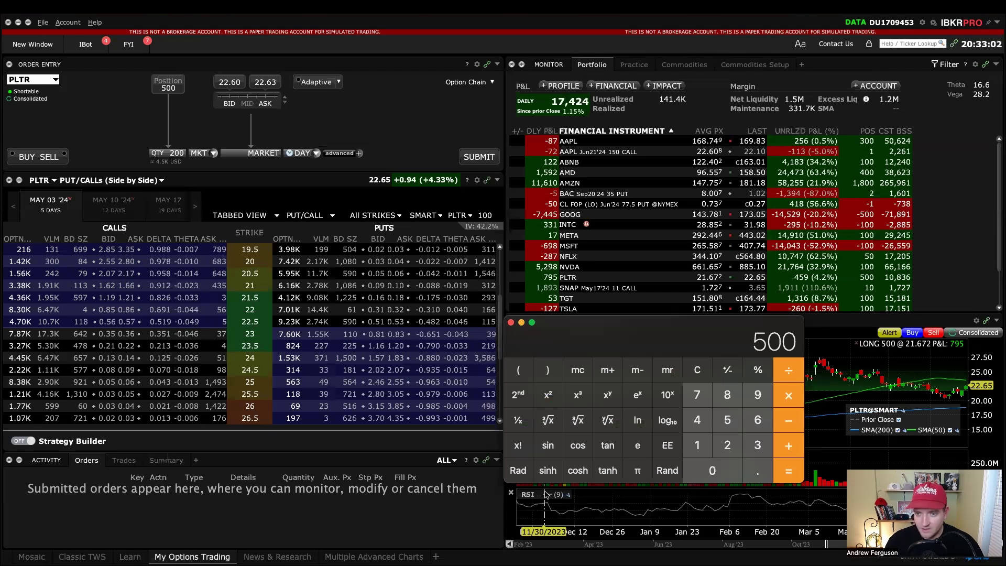
{"action": "type", "text": "*21.67"}
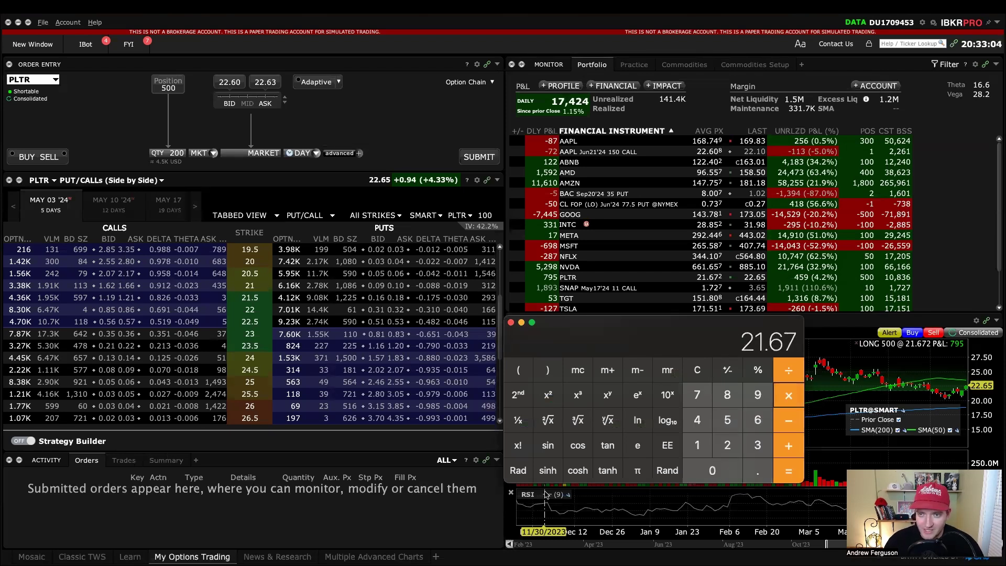
{"action": "left_click", "coordinate": [788, 469]}
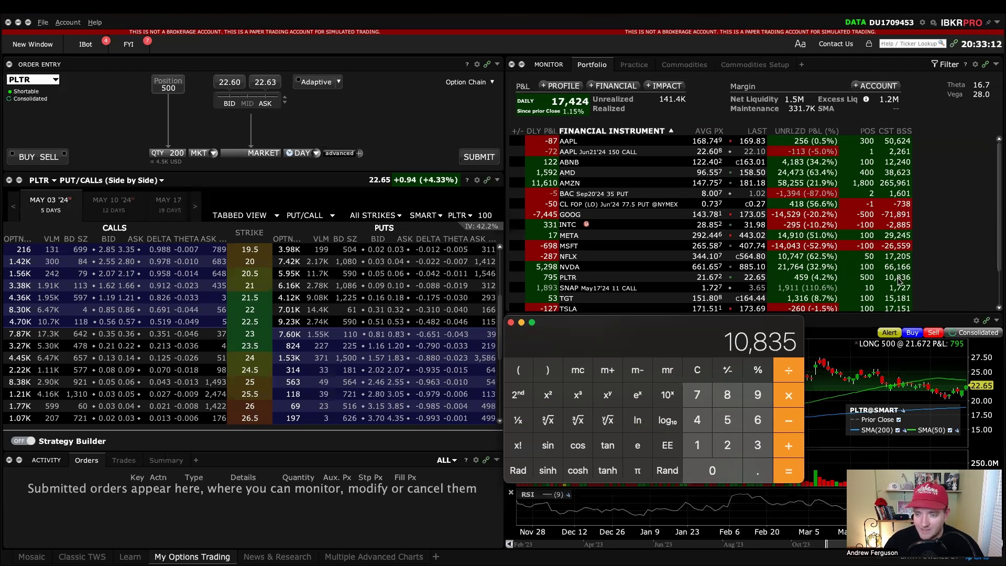
{"action": "left_click", "coordinate": [511, 322]}
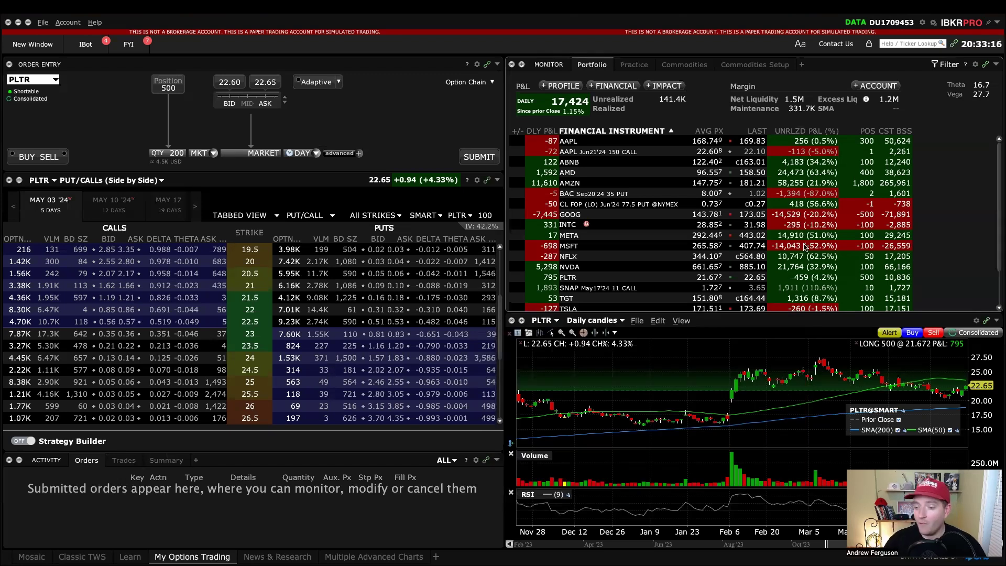